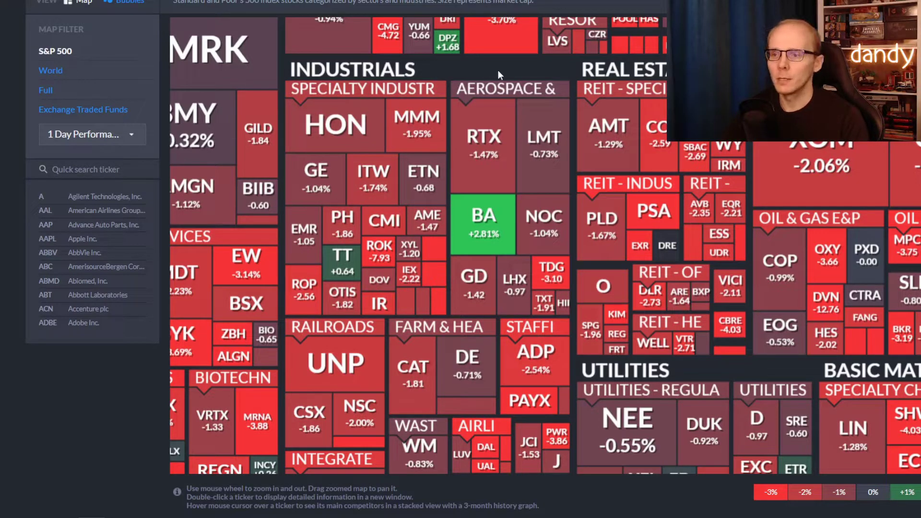
- Examine the aerospace and specialty industrial machinery stocks on the S&P 500 map, and the year-to-date price chart of Illinois Tool Works
mouse_move(539, 131)
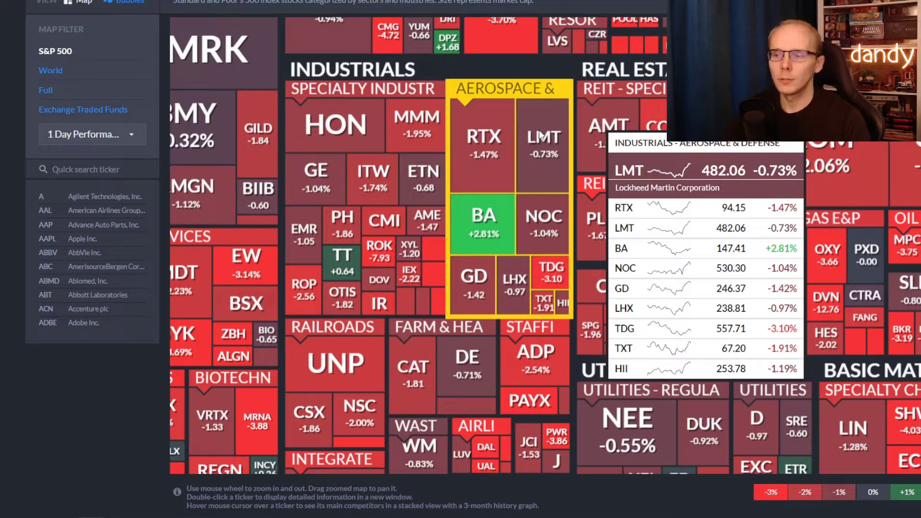
mouse_move(387, 94)
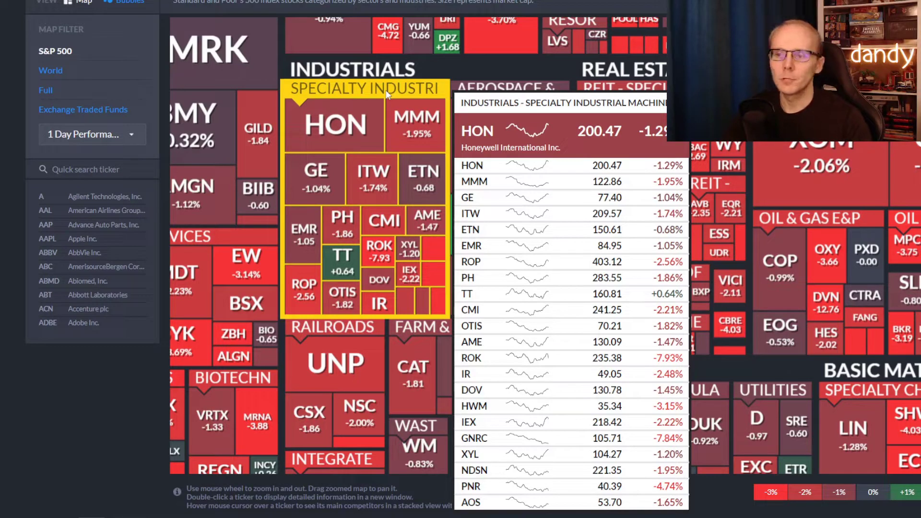
key(alt+Tab)
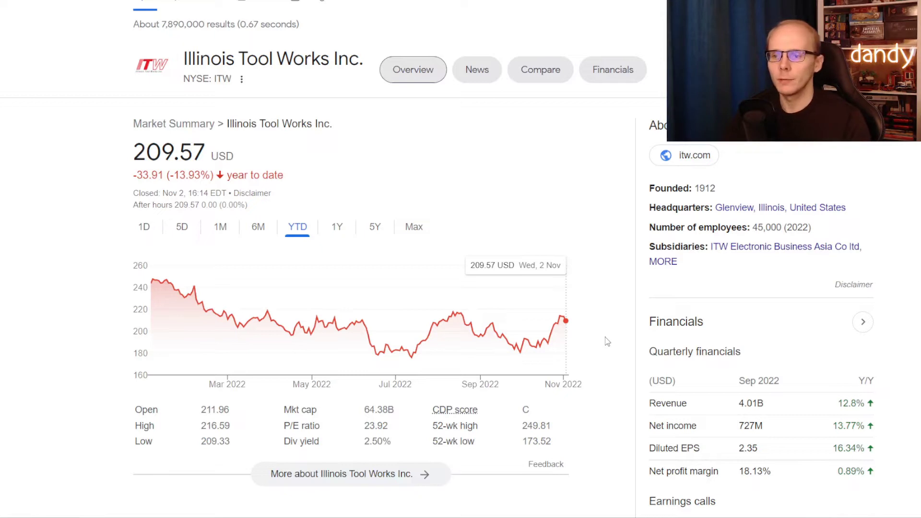
key(Right)
key(Right)
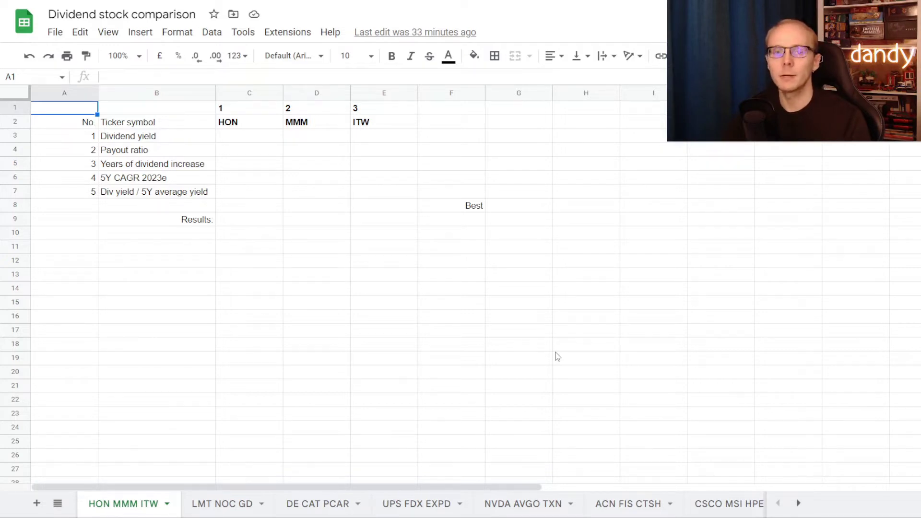
- Review the payout ratio and years of dividend increase on the Dividend.com pages of Honeywell and 3M
key(ctrl+Tab)
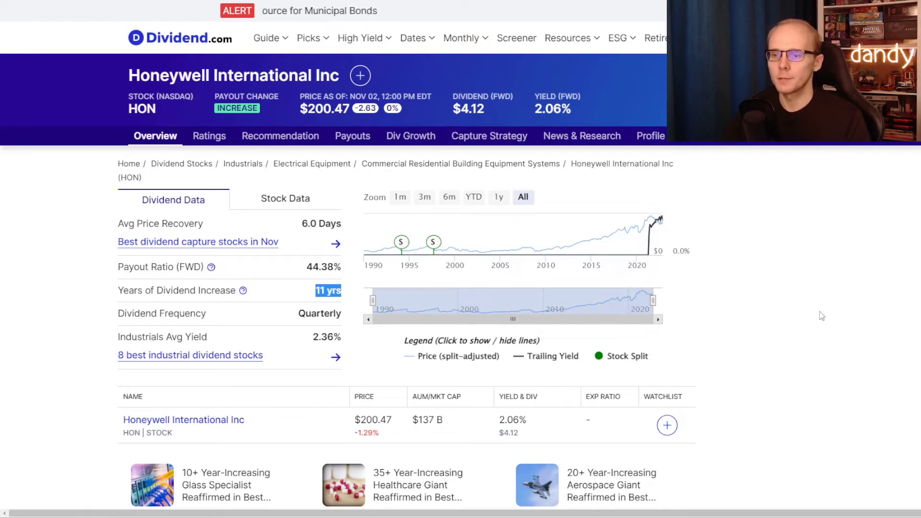
key(ctrl+Tab)
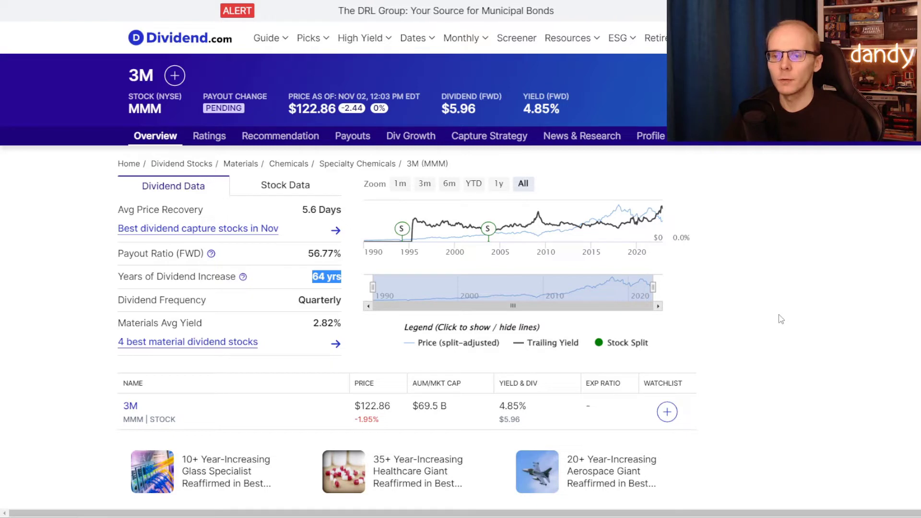
key(ctrl+Tab)
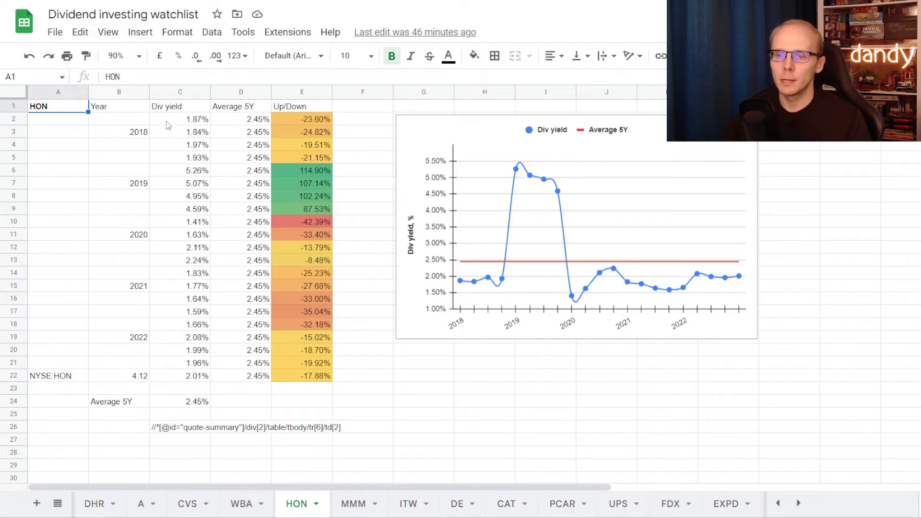
- Examine HON's dividend yield history, its 5-year average and the highest, lowest and latest Up/Down values in the dividend investing watchlist
drag(170, 121, 171, 379)
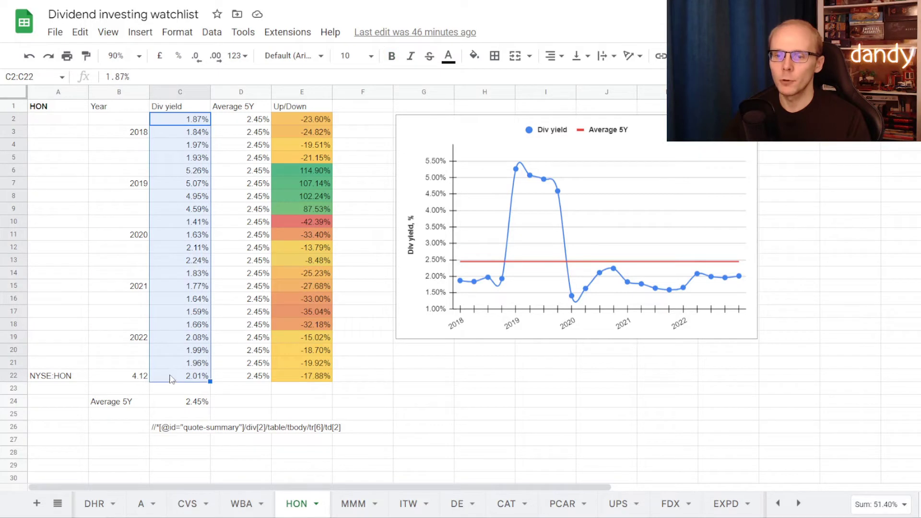
click(173, 406)
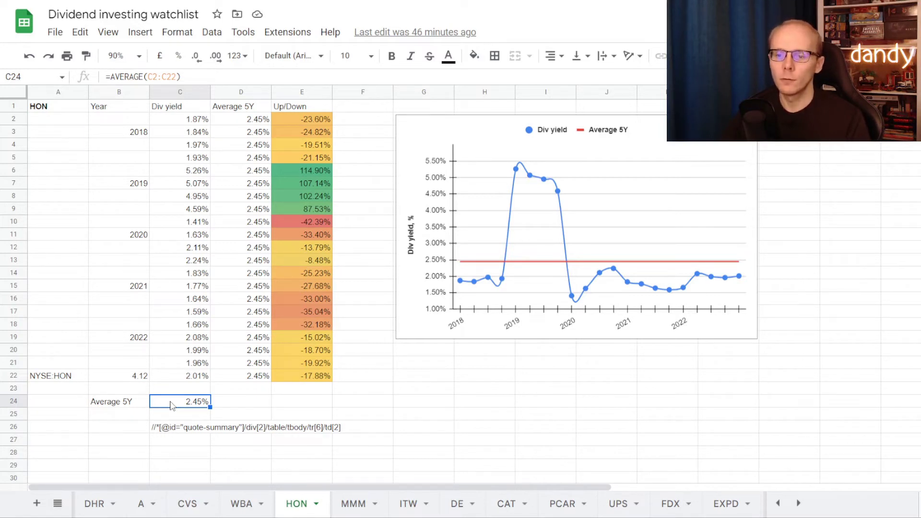
click(321, 171)
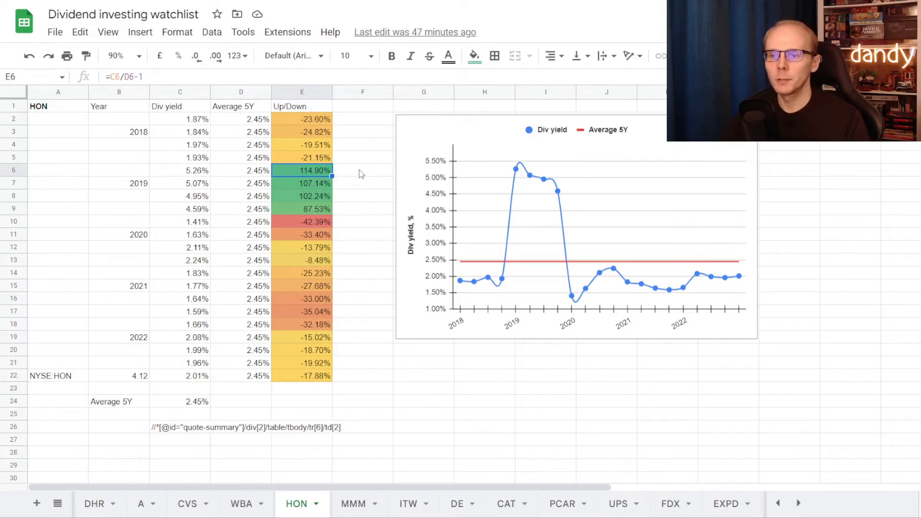
click(365, 222)
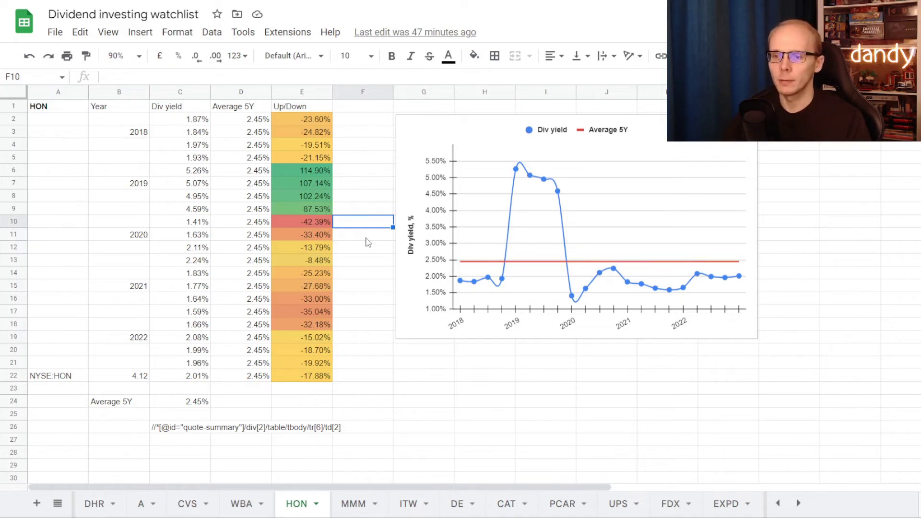
key(Left)
key(ctrl+Down)
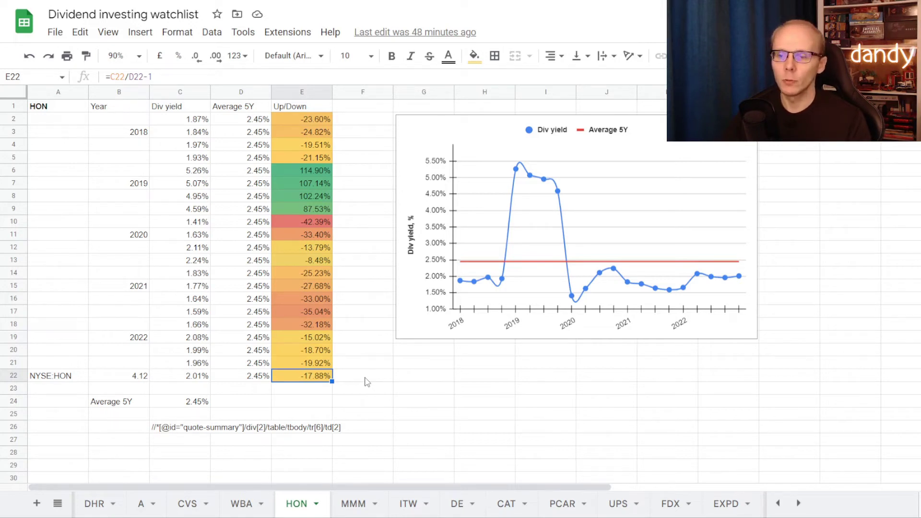
- Review MMM's 5-year average dividend yield and its first and latest Up/Down values on the MMM sheet
key(ctrl+Page_Down)
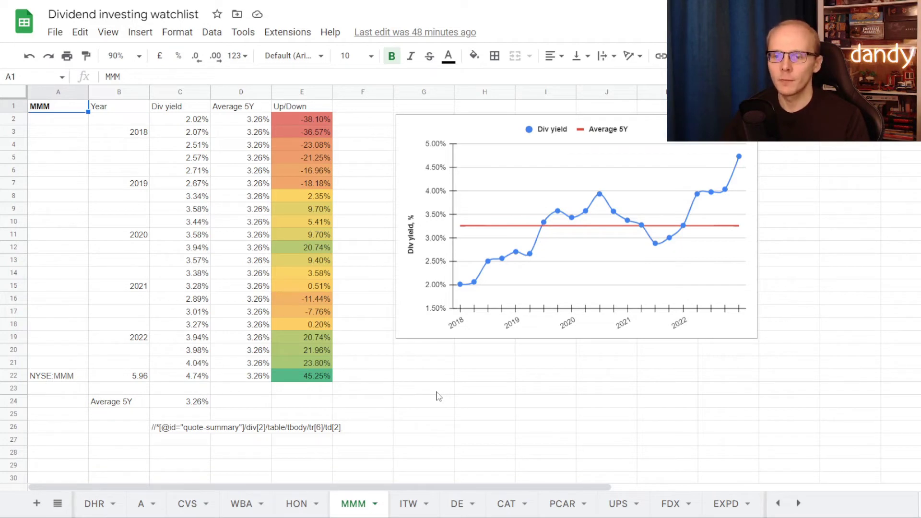
click(176, 406)
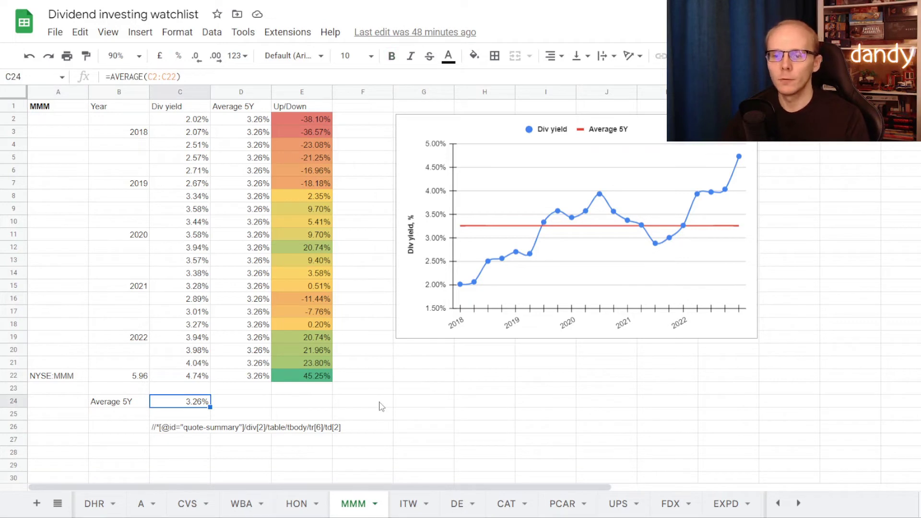
click(324, 120)
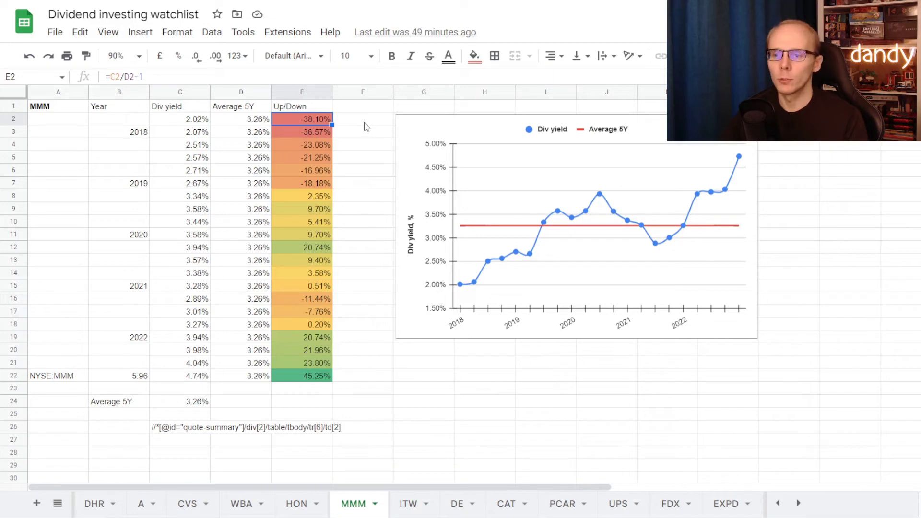
key(ctrl+Down)
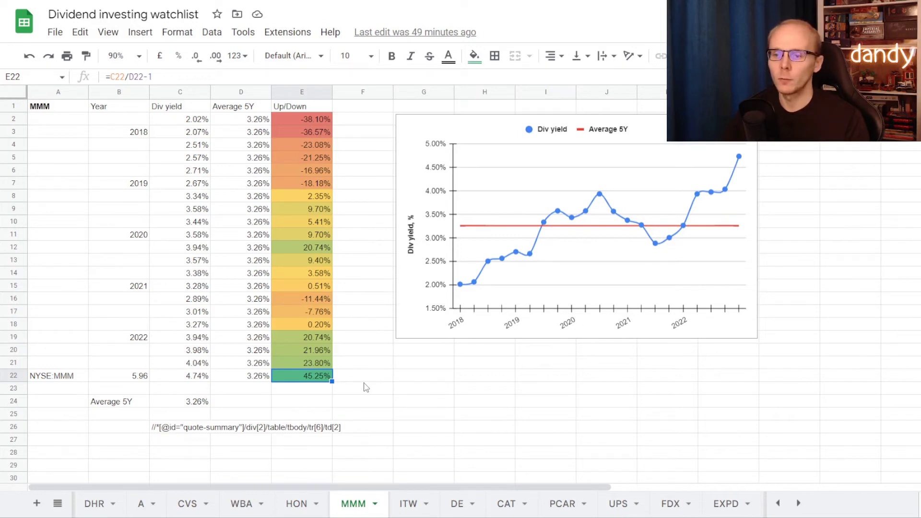
- Review ITW's 5-year average dividend yield and its lowest, highest and latest Up/Down values on the ITW sheet
key(ctrl+Page_Down)
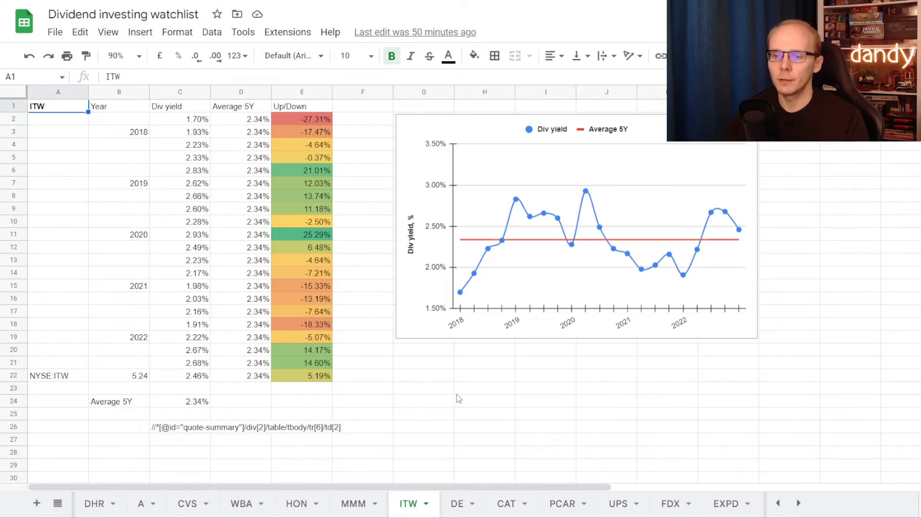
click(174, 405)
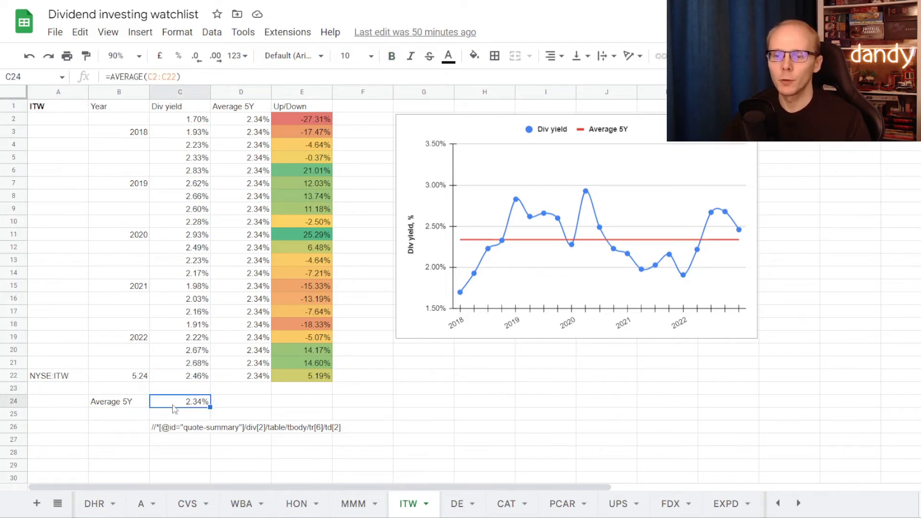
click(307, 119)
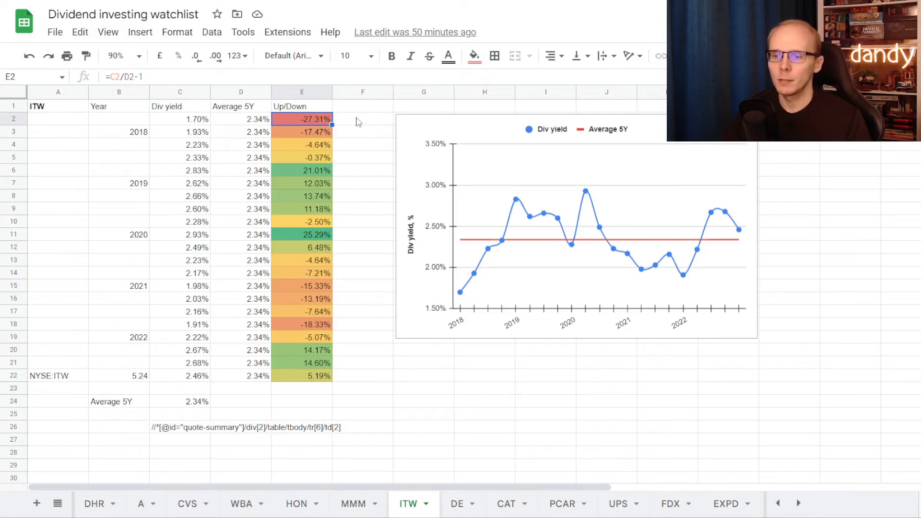
key(Down)
key(Down)
key(Down)
key(Down)
key(Down)
key(Down)
key(Down)
key(Down)
key(Down)
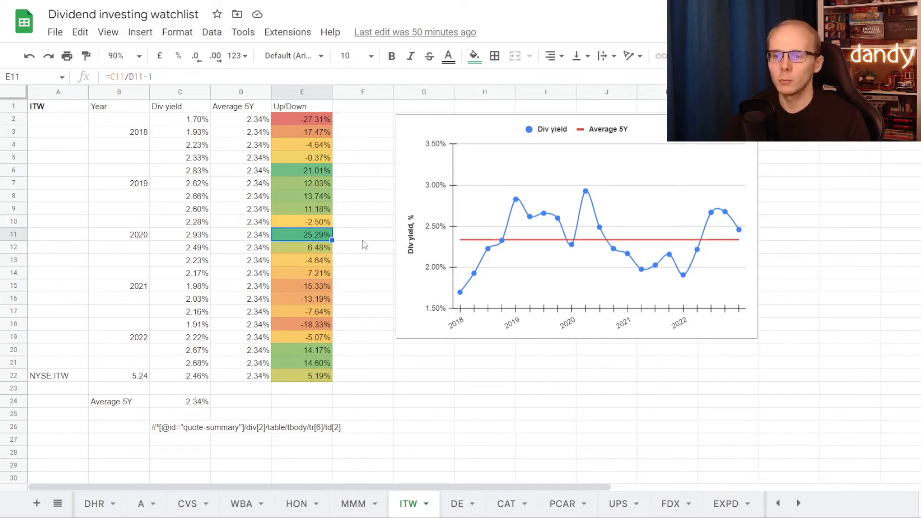
key(ctrl+Down)
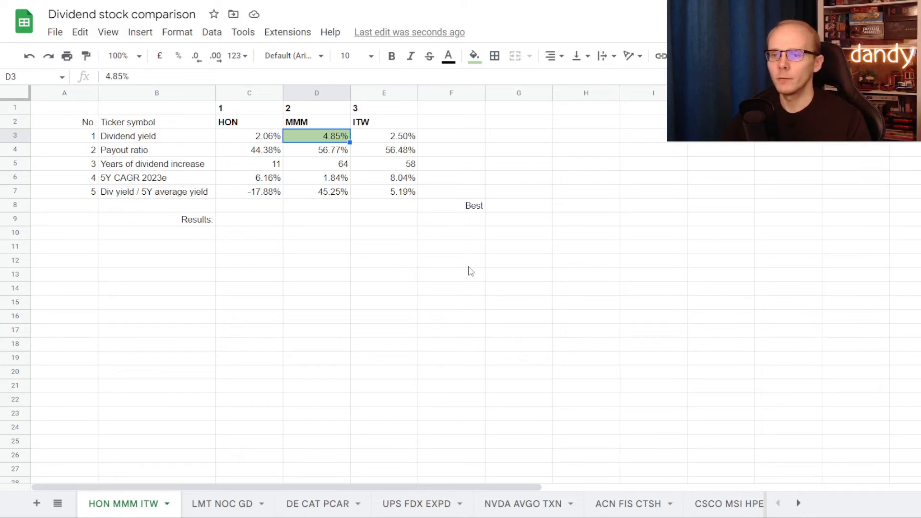
- Fill the best values in the comparison table green: HON's payout ratio, MMM's years of dividend increase and ITW's 5Y CAGR 2023e
key(Down)
key(Left)
key(ctrl+y)
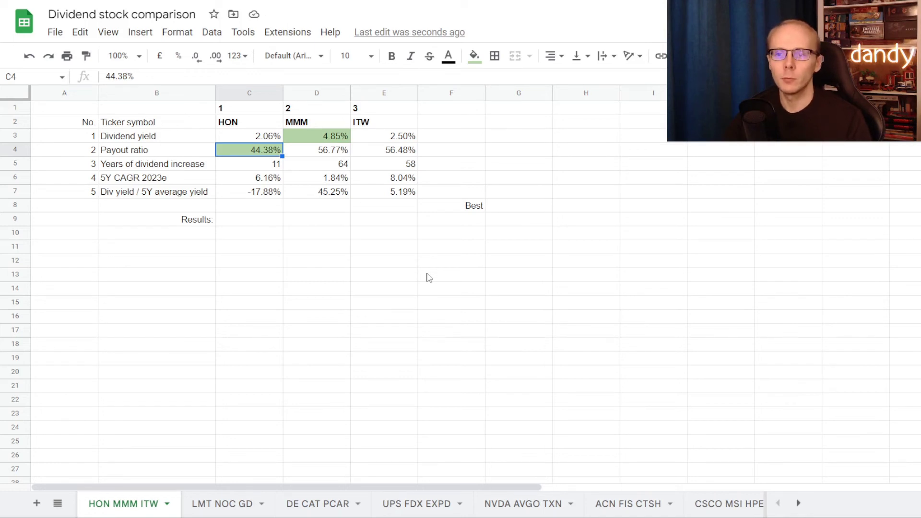
key(Down)
key(Right)
key(ctrl+y)
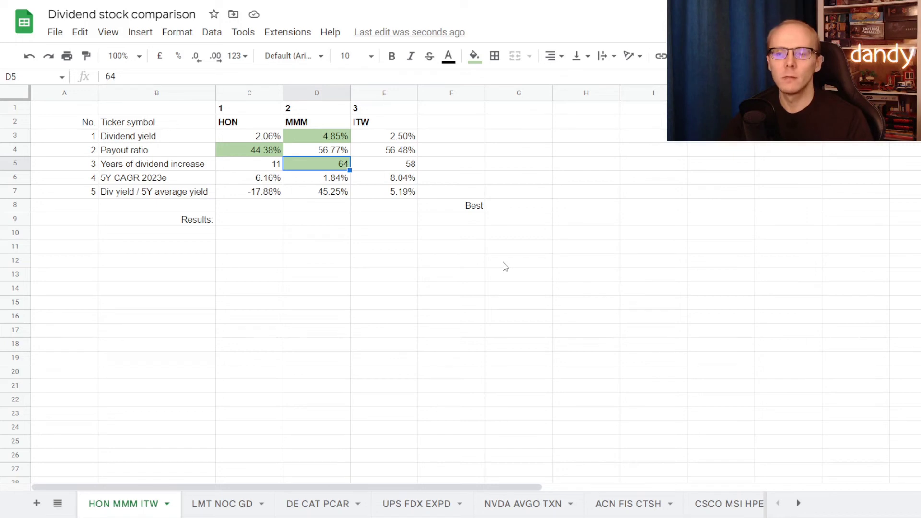
key(Down)
key(Right)
key(ctrl+y)
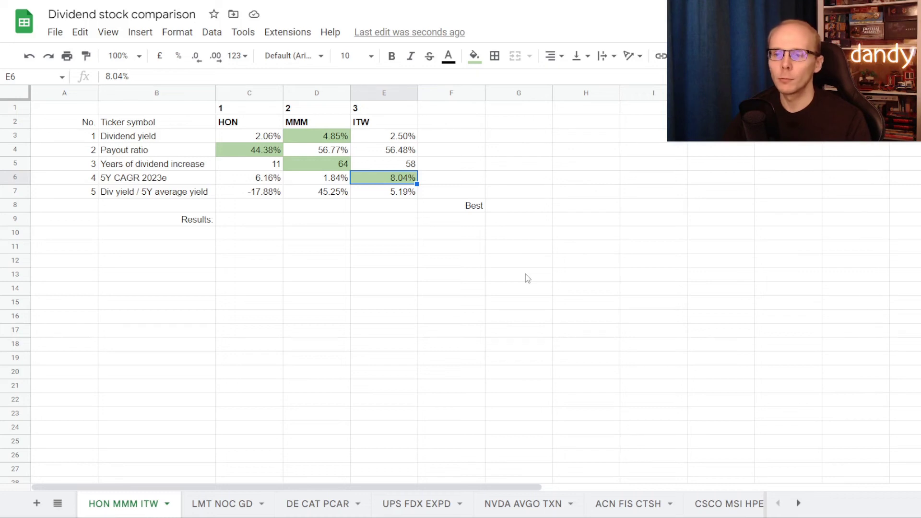
- Fill MMM's Div yield / 5Y average yield green and enter MMM under Best in the Results row
key(Down)
key(Left)
key(ctrl+y)
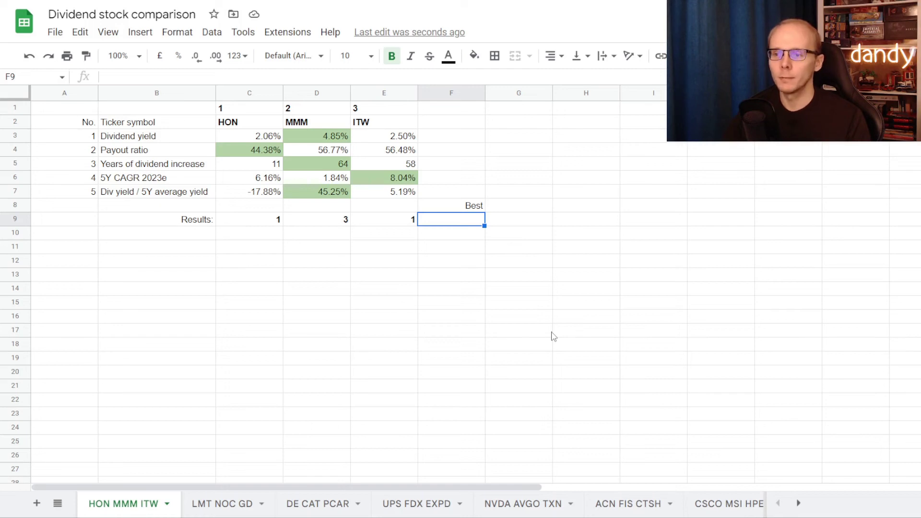
text(MMM)
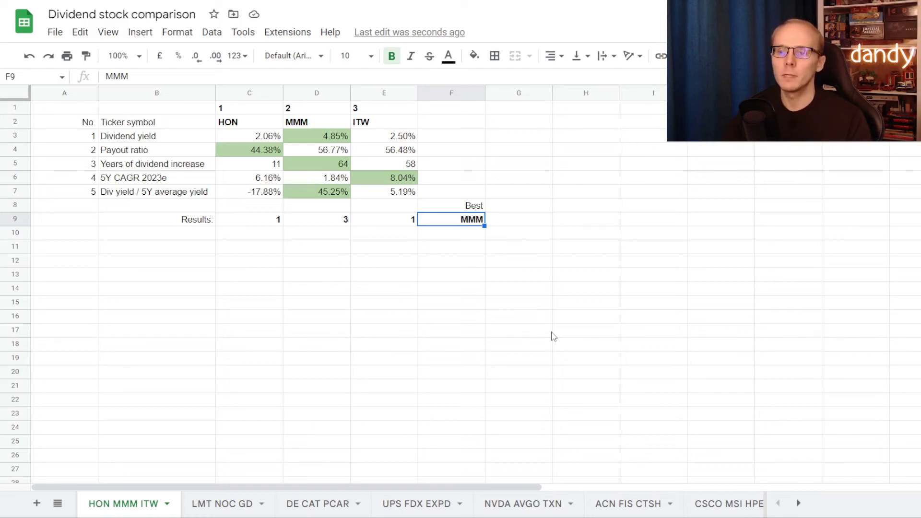
- Review the 3M holding in the Revolut stock portfolio spreadsheet, from share count and average price through to profit or loss percentage
key(ctrl+Tab)
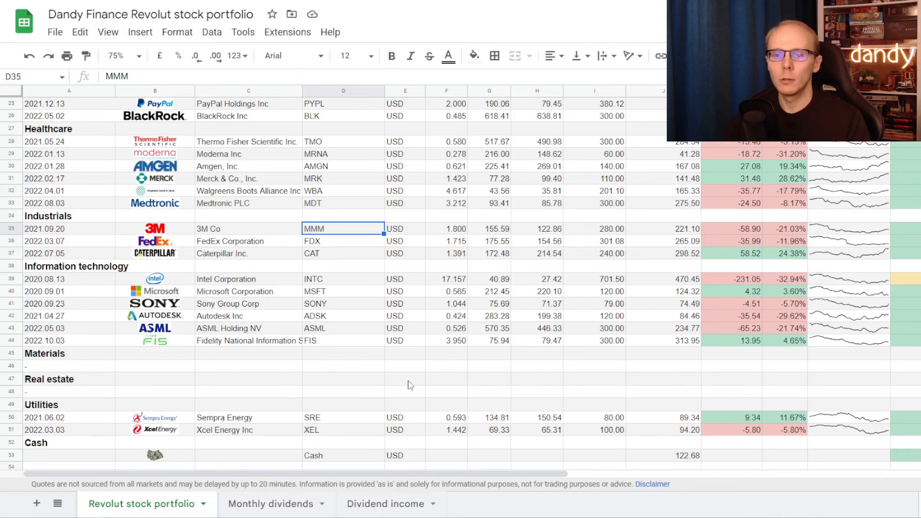
key(Right)
key(Right)
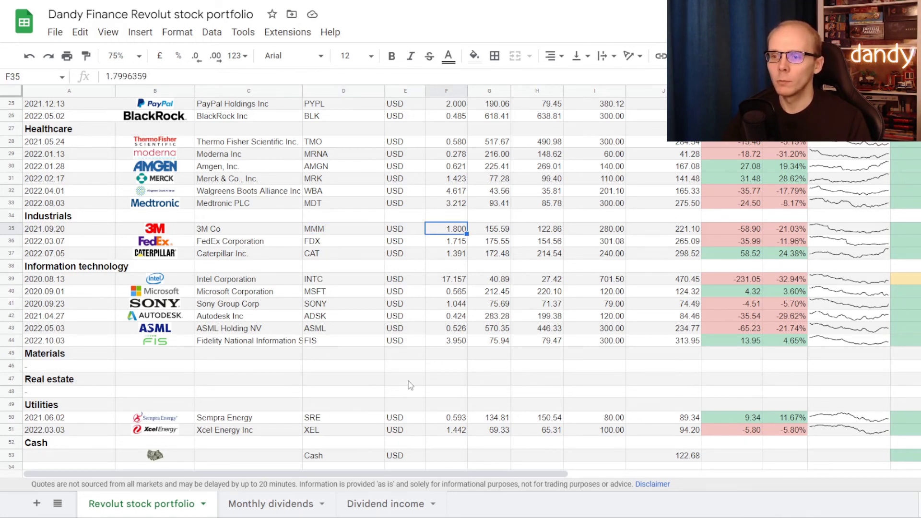
key(Right)
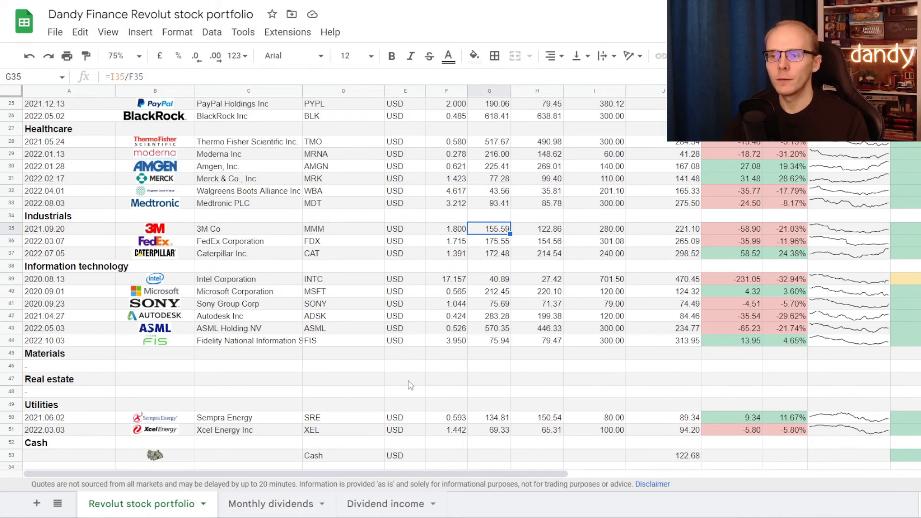
key(Right)
key(Right)
key(Right)
key(Right)
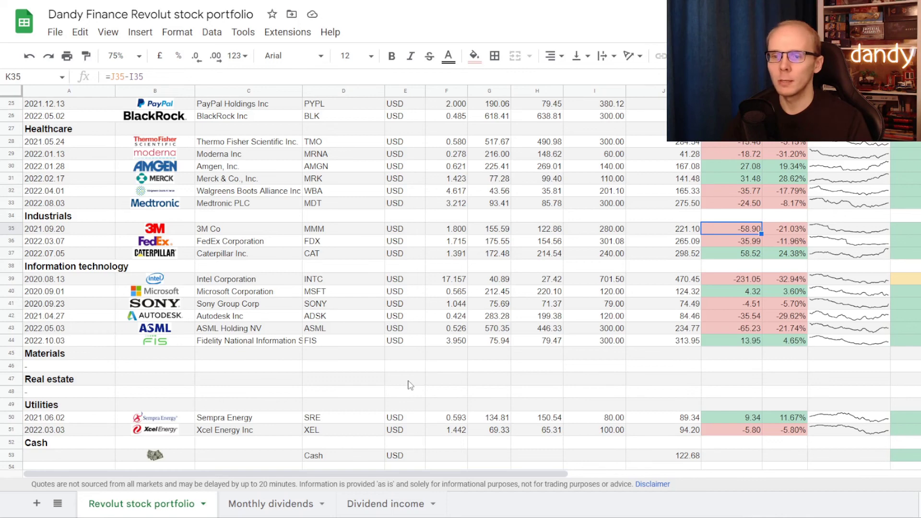
key(Right)
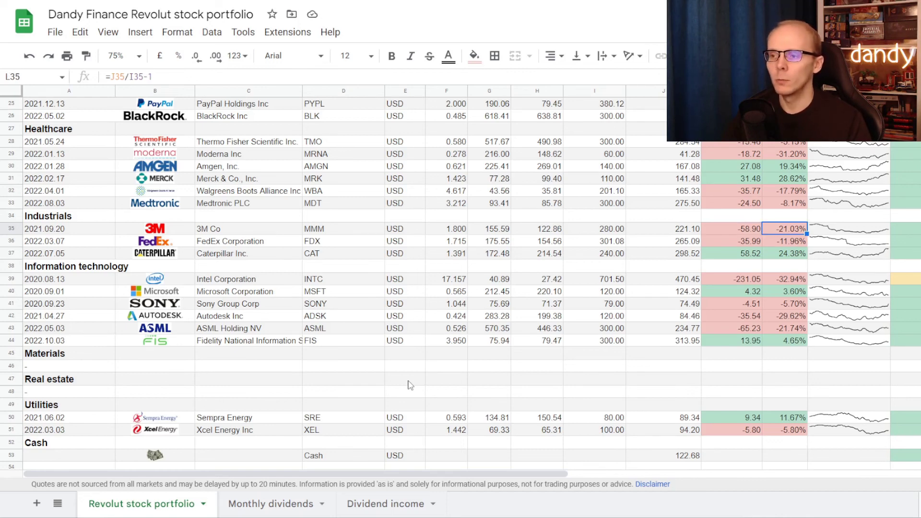
- Review 3M's portfolio weight, sector weight, dividend yields and annual dividend sum, and return to its ticker cell
key(Right)
key(Right)
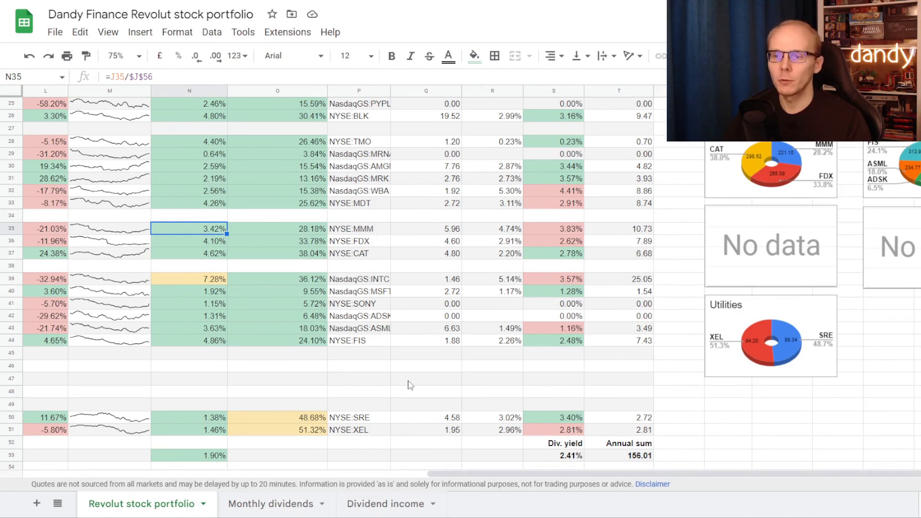
key(Right)
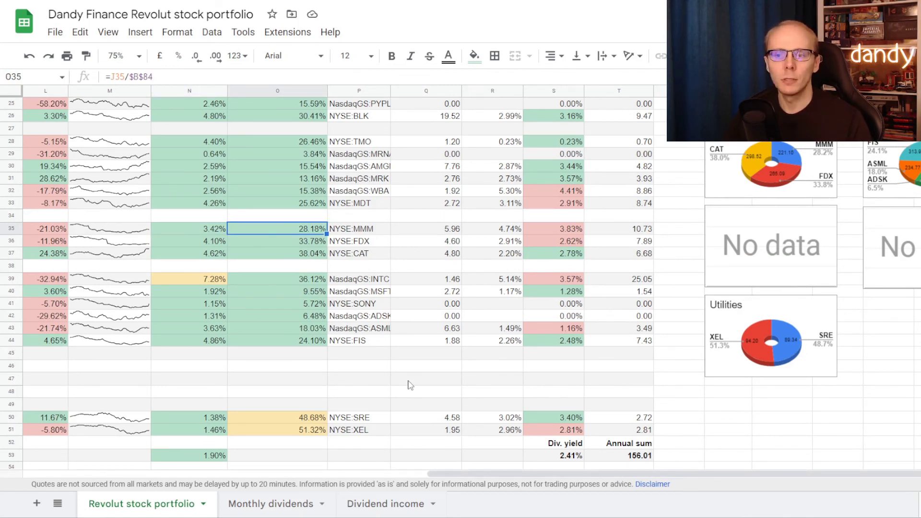
key(Right)
key(Right)
key(Right)
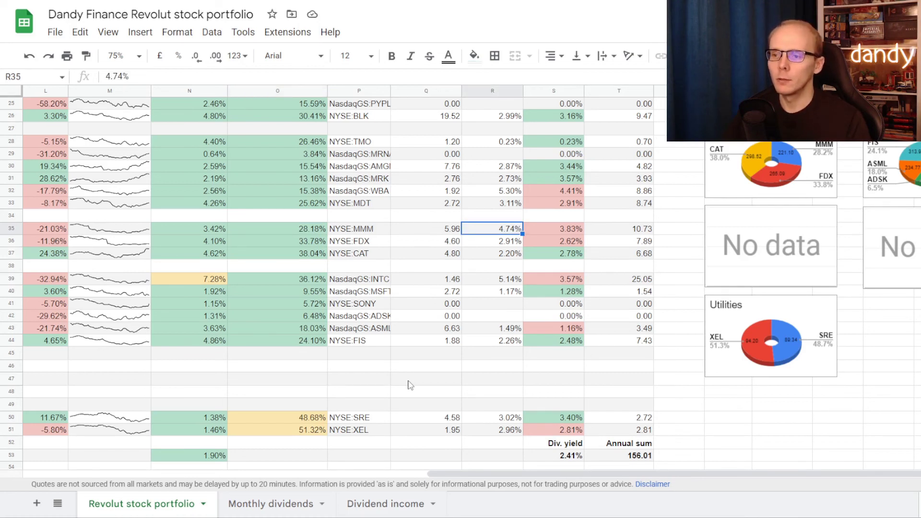
key(Right)
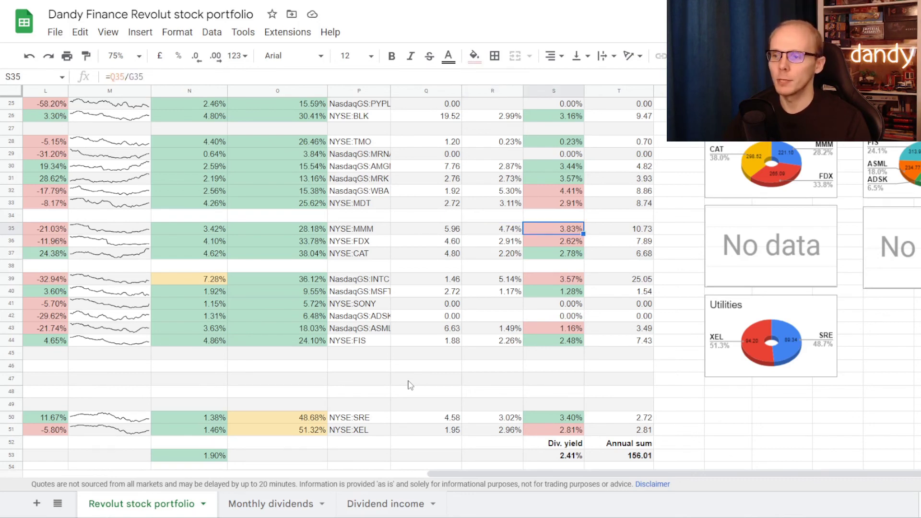
key(Right)
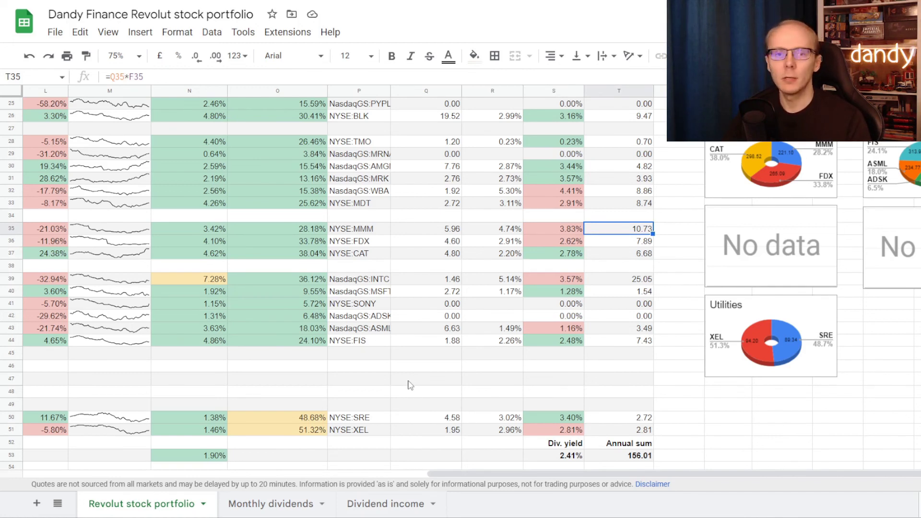
key(Left)
key(Left)
key(Left)
key(Left)
key(Left)
key(Left)
key(Left)
key(Left)
key(Left)
key(Left)
key(Left)
key(Left)
key(Left)
key(Left)
key(Left)
key(Left)
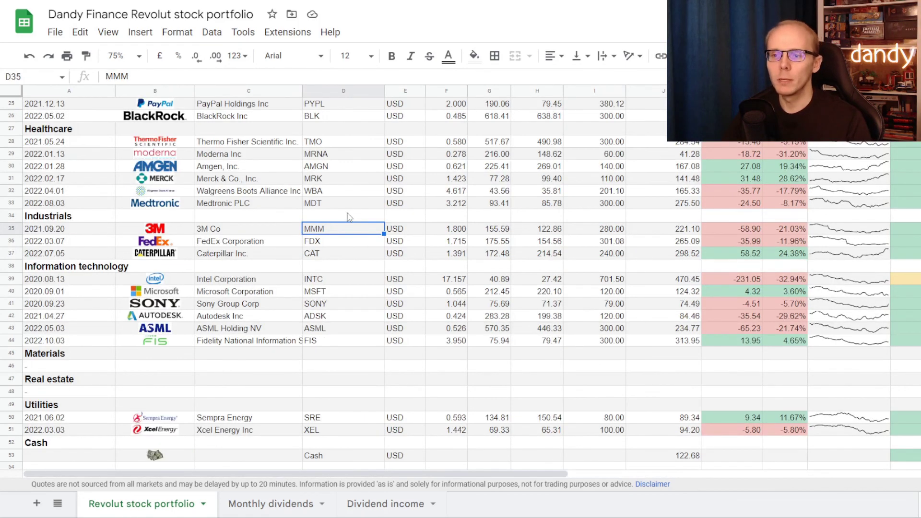